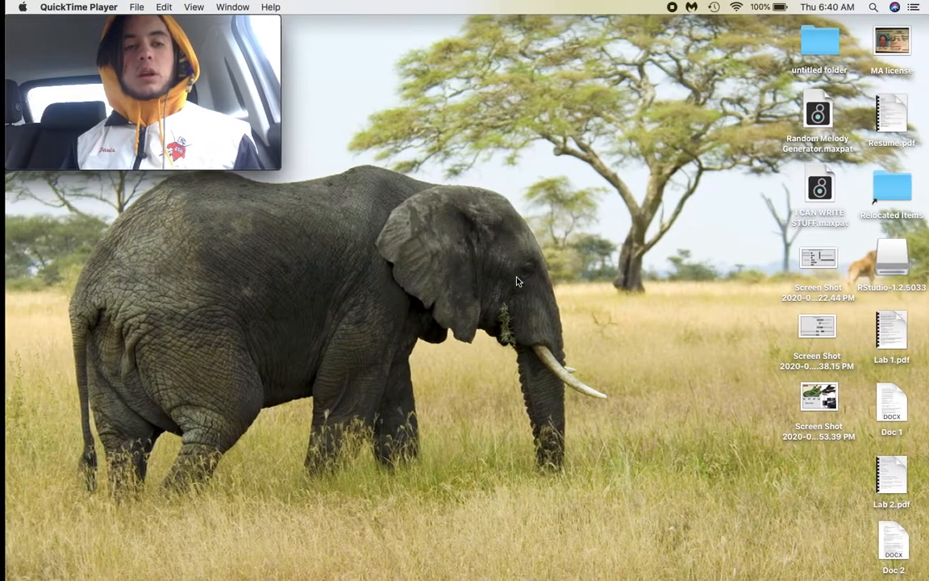
Step: Switch to the FL Studio project with the playlist open
key(ctrl+Right)
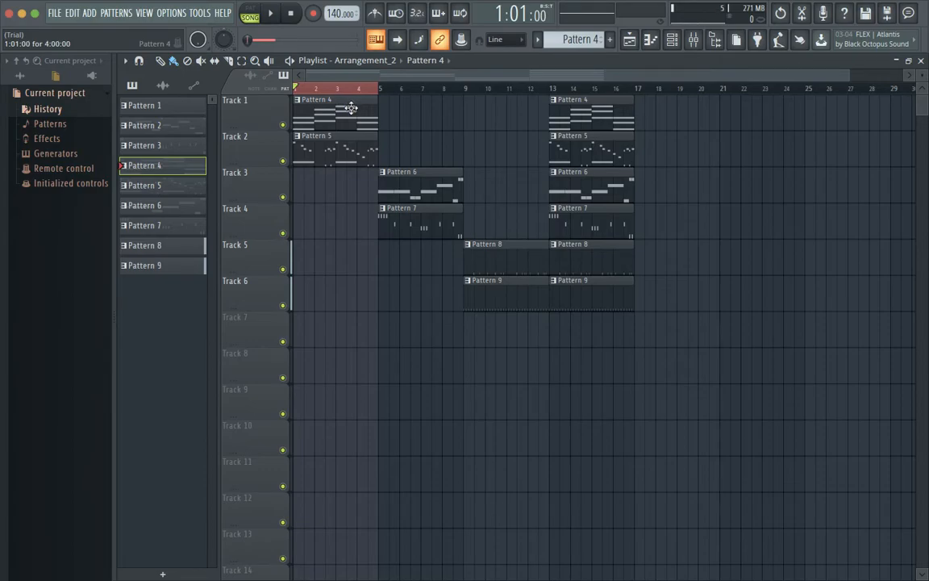
key(ctrl+Left)
mouse_move(38, 88)
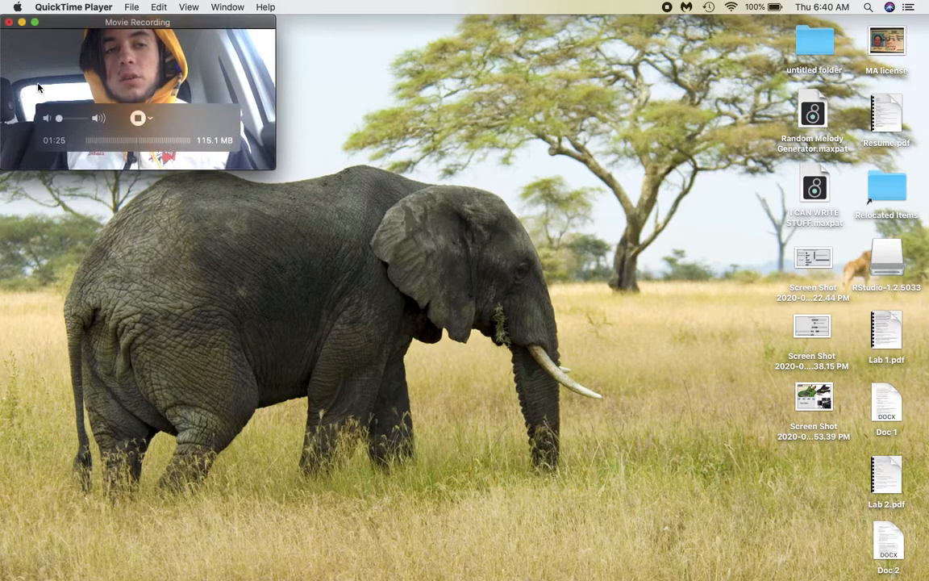
key(ctrl+Right)
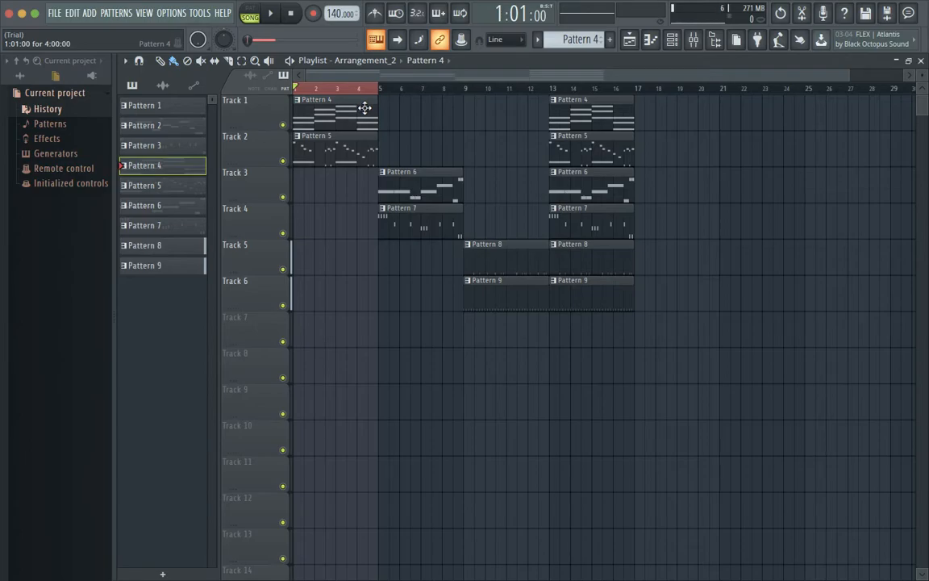
Step: Examine the Harmony notes of Pattern 4 and the Melody notes of Pattern 5 in the piano roll
double_click(365, 108)
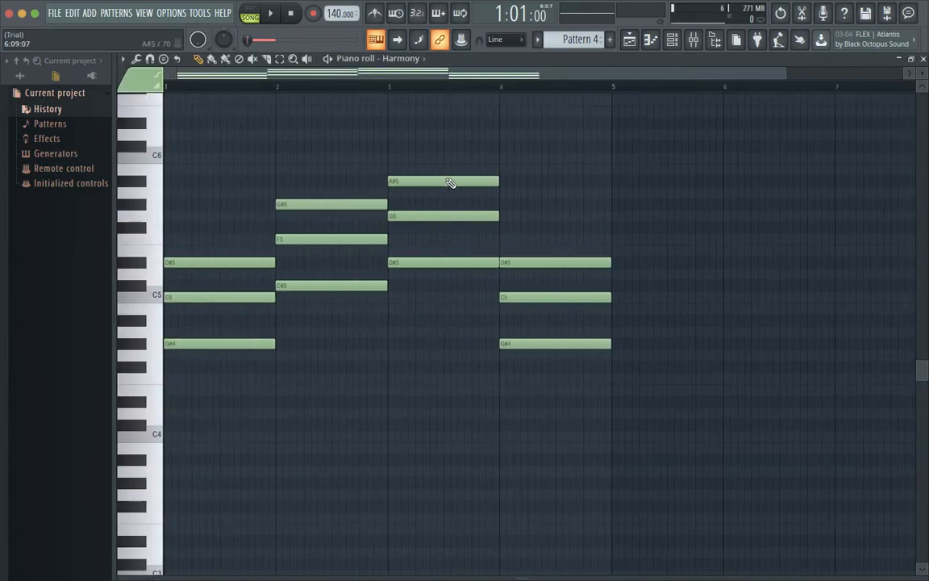
scroll(447, 178, up, 1)
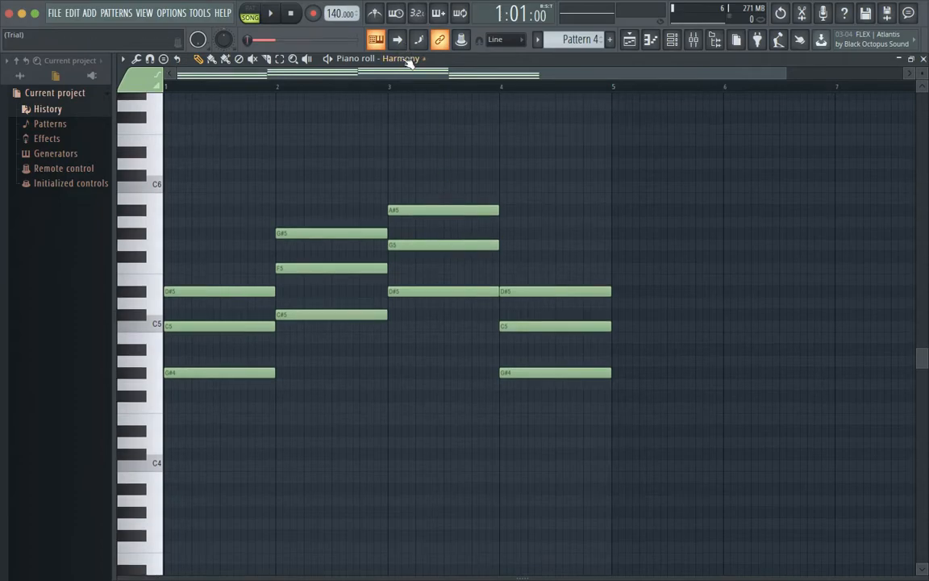
click(924, 59)
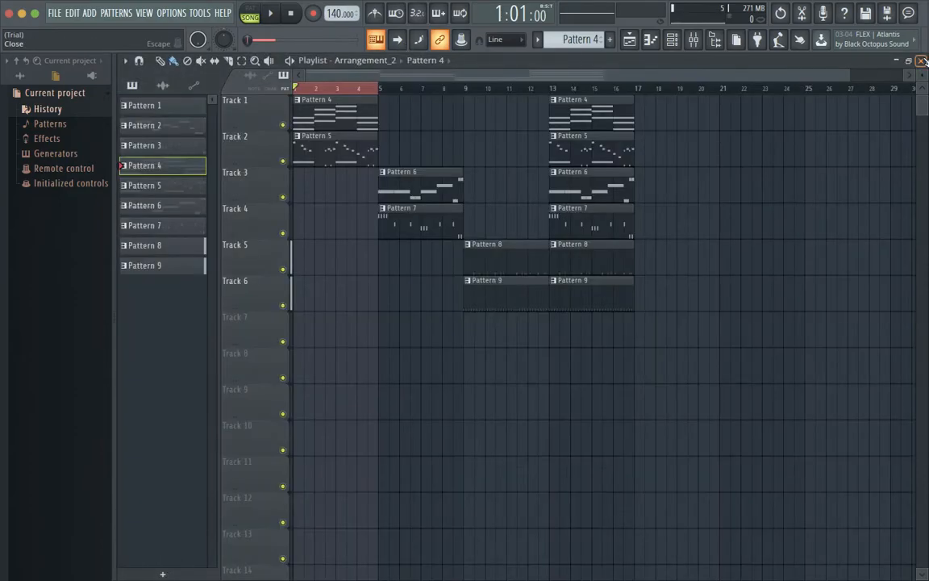
double_click(347, 156)
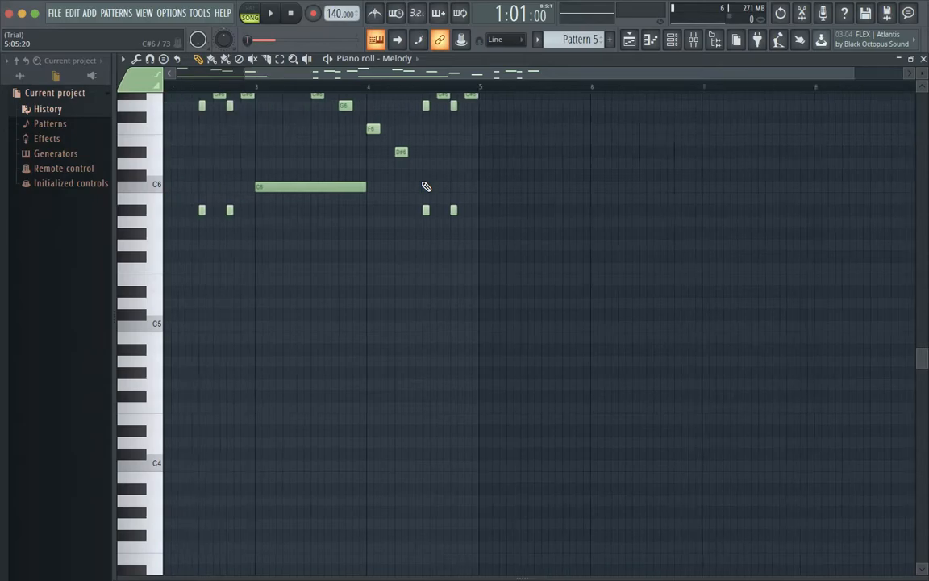
scroll(426, 187, up, 3)
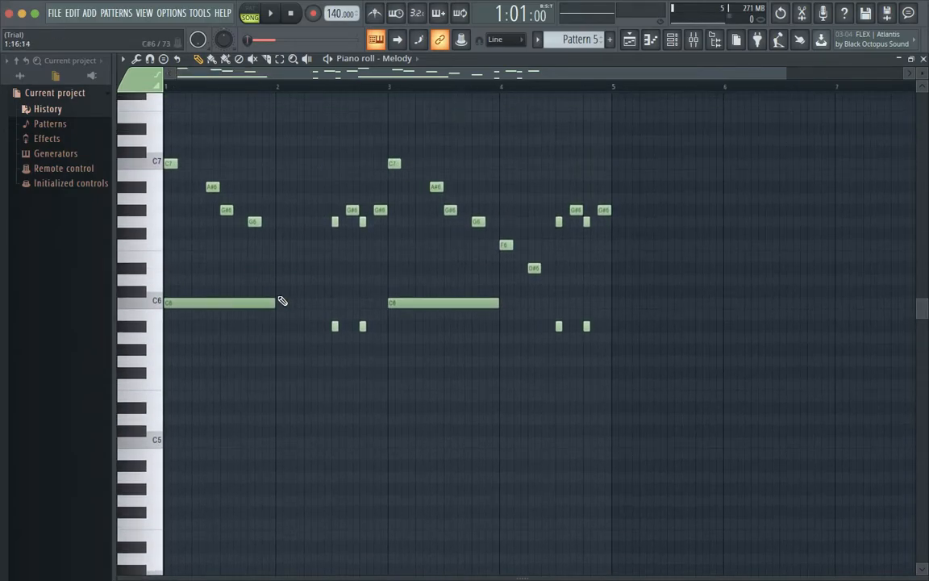
click(925, 59)
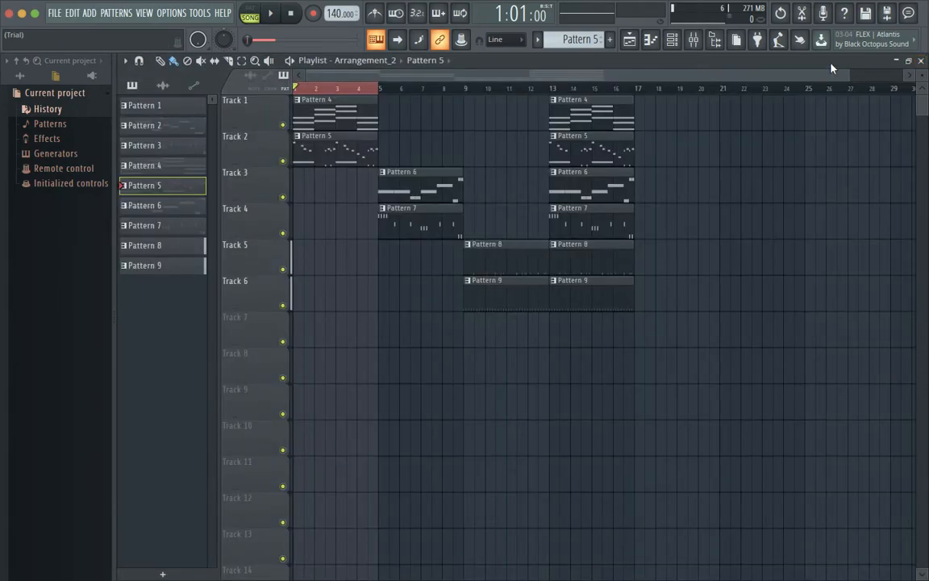
Step: Switch playback from song mode to pattern mode with Pattern 4 as the active pattern
double_click(334, 113)
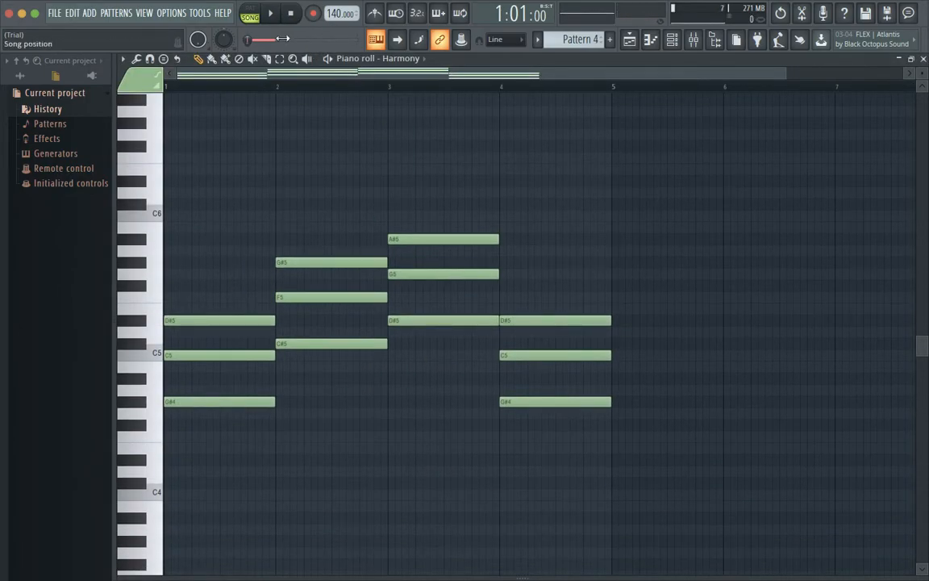
click(250, 14)
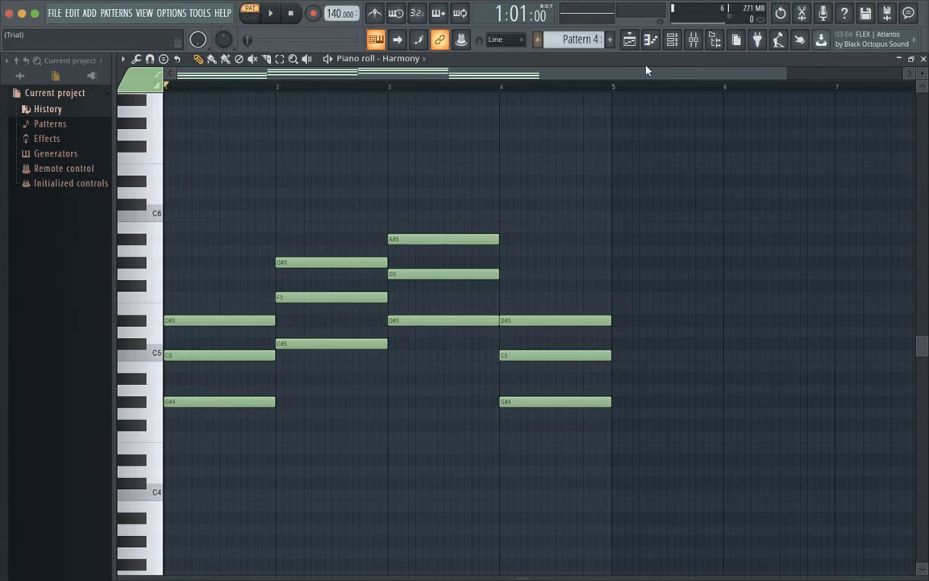
click(923, 59)
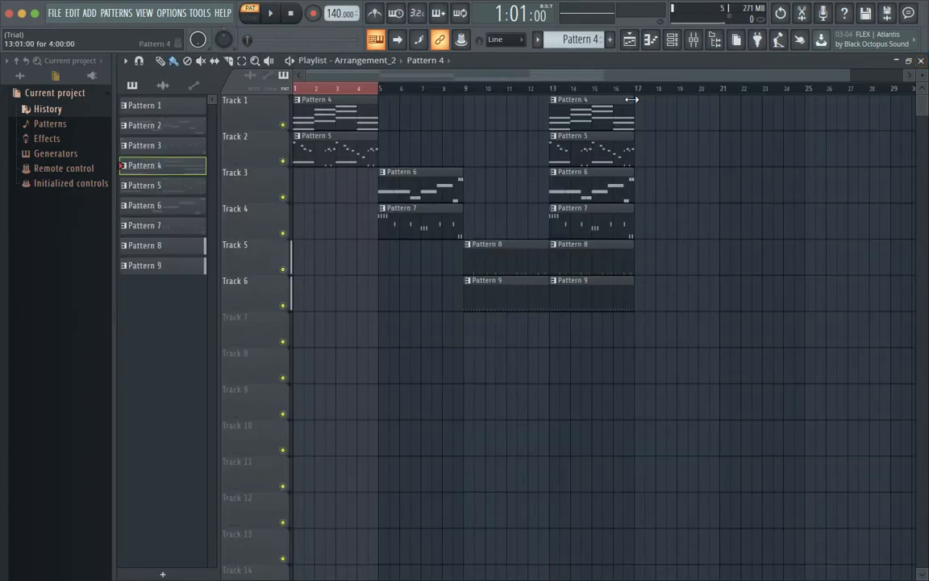
Step: Open Pattern 4's Harmony part in the piano roll and play its chords briefly
double_click(349, 102)
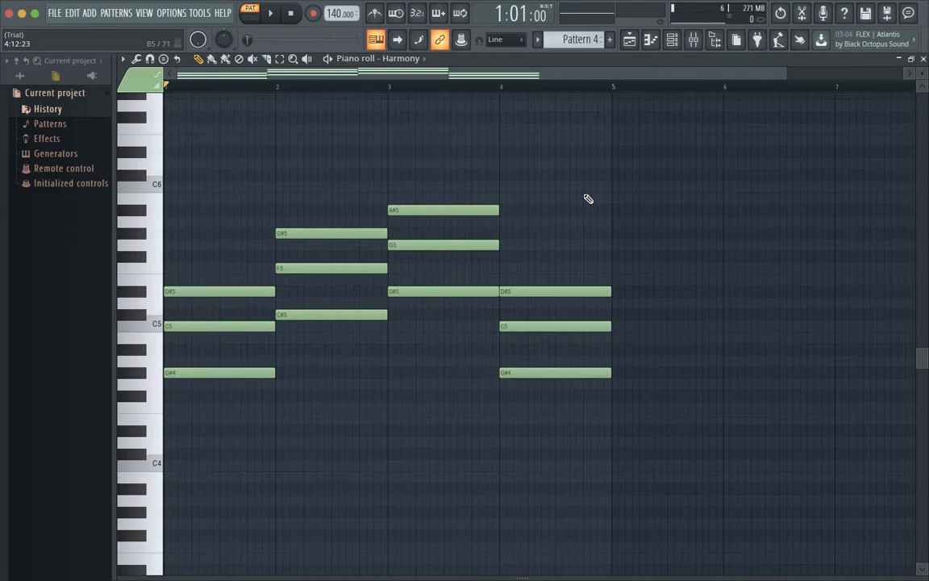
key(space)
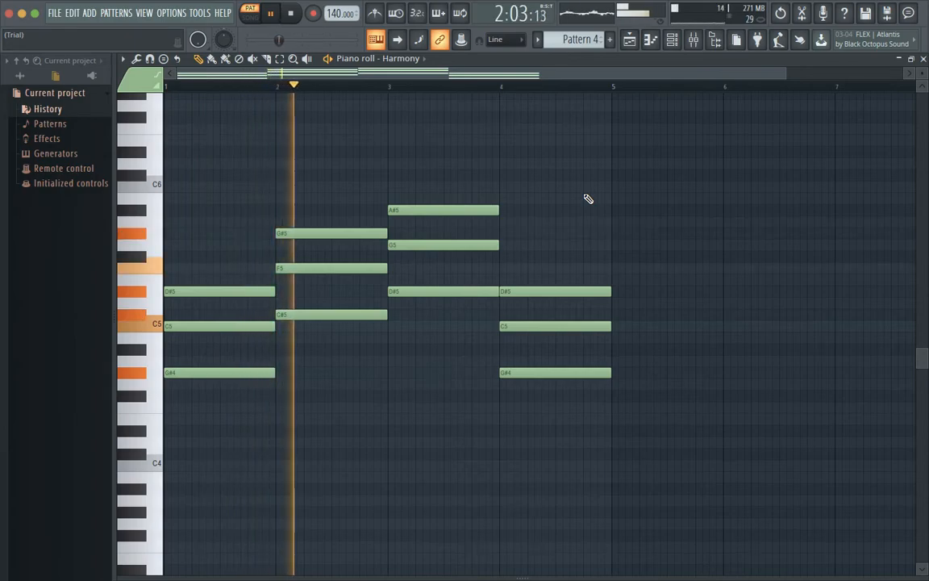
key(space)
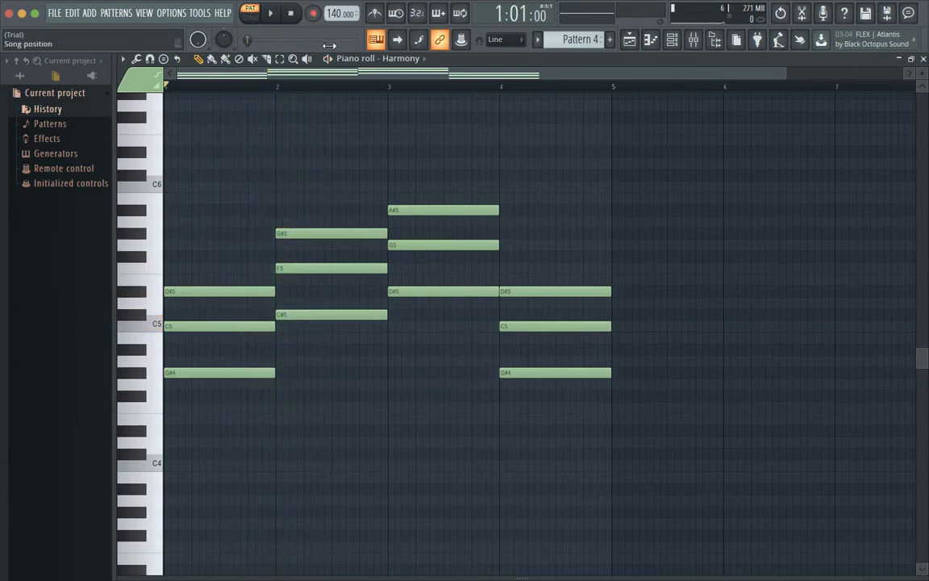
Step: Adjust the system volume to a louder level while playing the Harmony chord progression again
key(XF86AudioRaiseVolume)
key(XF86AudioRaiseVolume)
key(XF86AudioRaiseVolume)
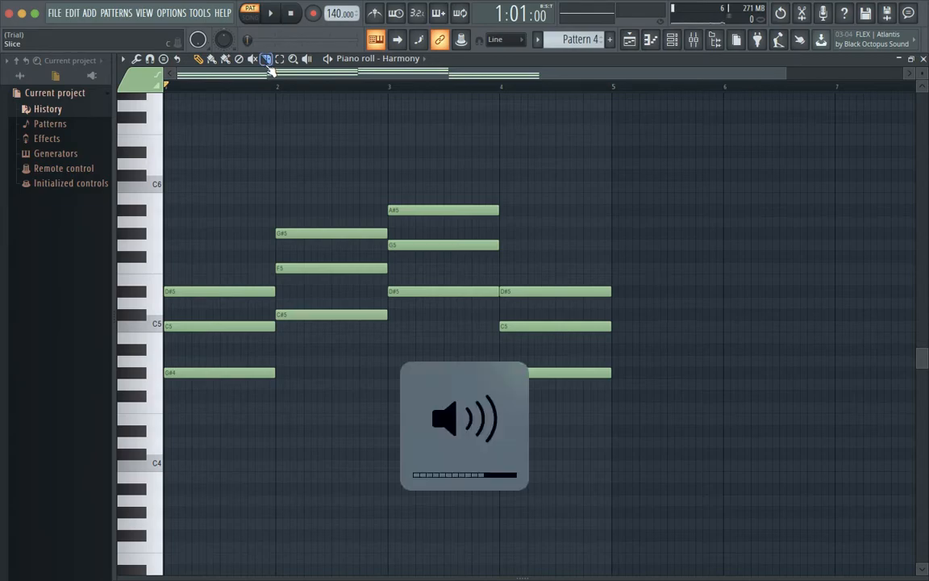
key(XF86AudioRaiseVolume)
key(XF86AudioRaiseVolume)
key(XF86AudioRaiseVolume)
key(space)
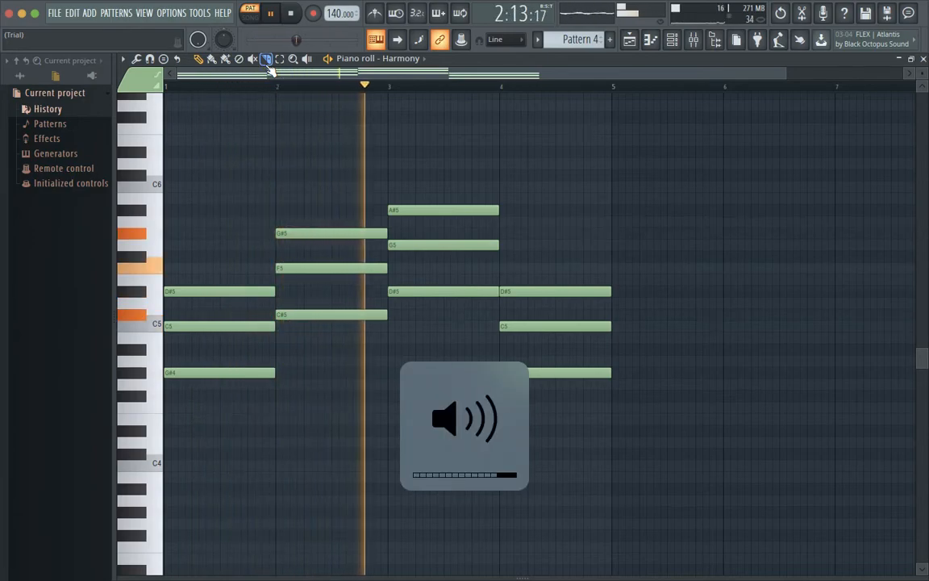
key(XF86AudioLowerVolume)
key(XF86AudioLowerVolume)
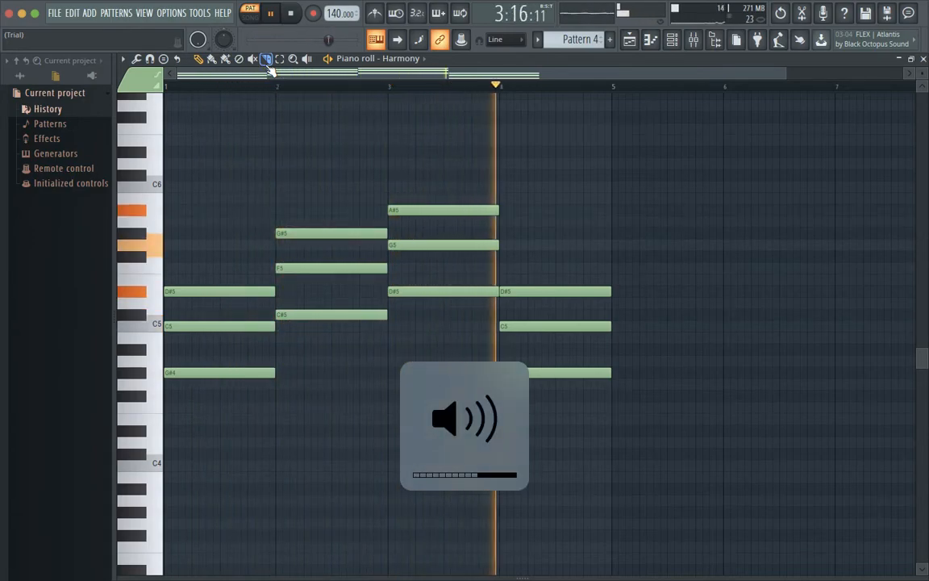
key(space)
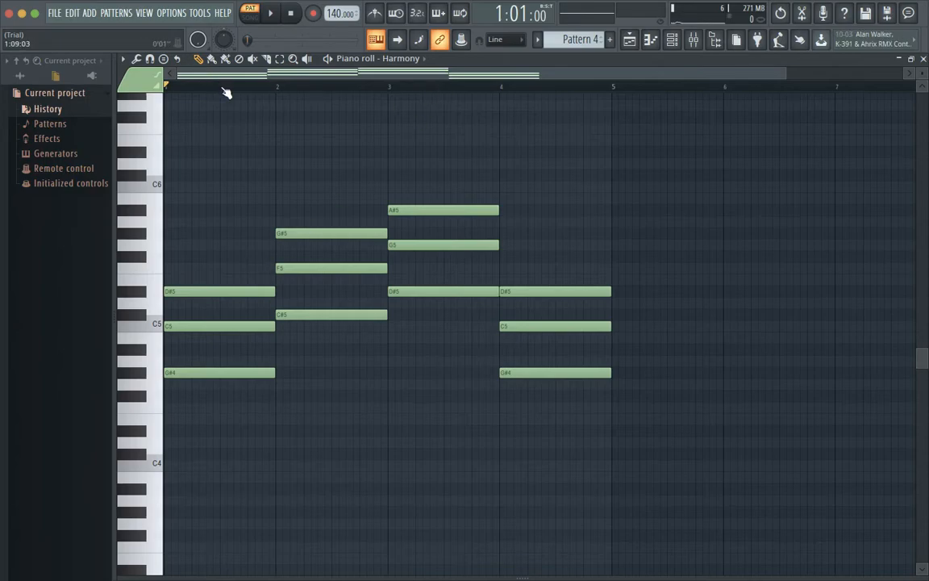
Step: Play the chord in bar 1 and the one in bar 4 to compare them, and return the playhead to the start
key(space)
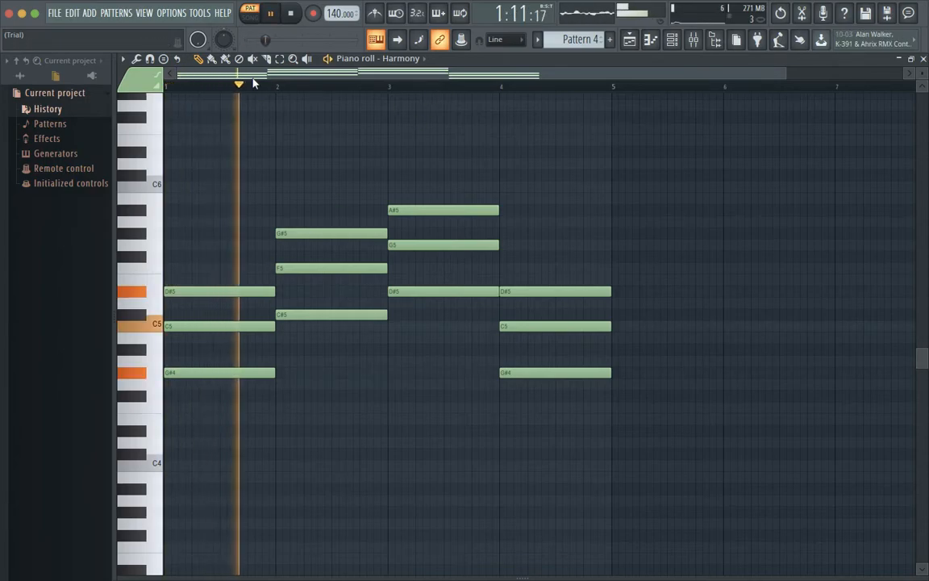
key(space)
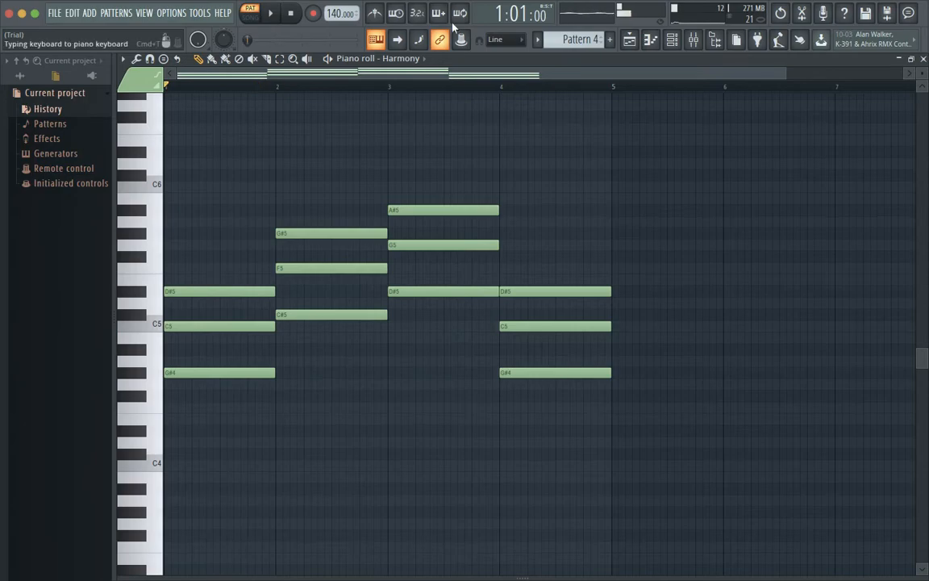
click(502, 85)
key(space)
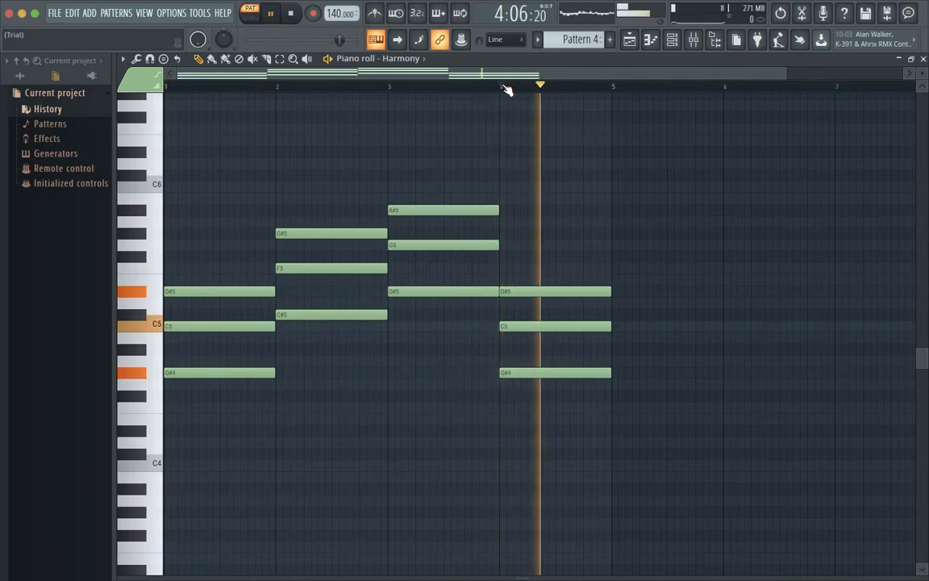
key(space)
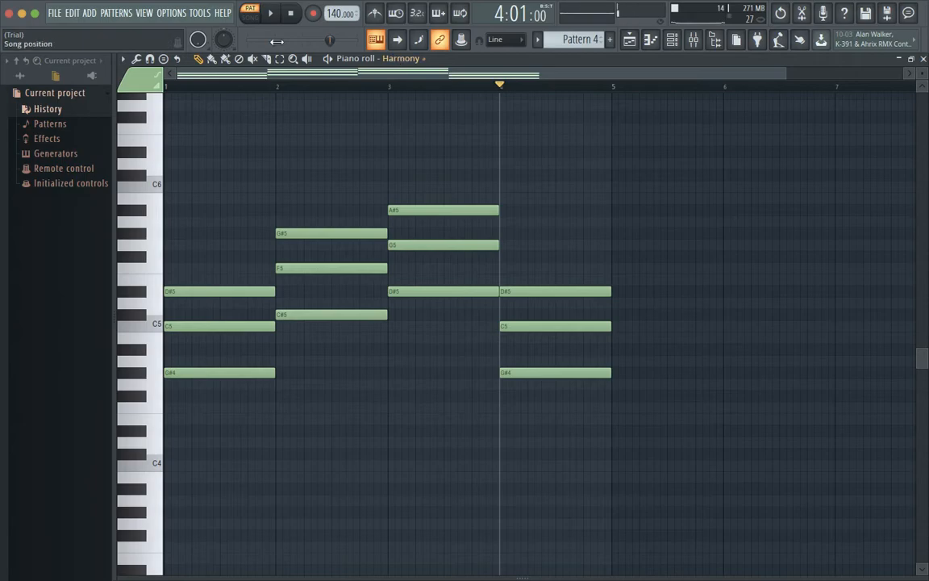
click(167, 83)
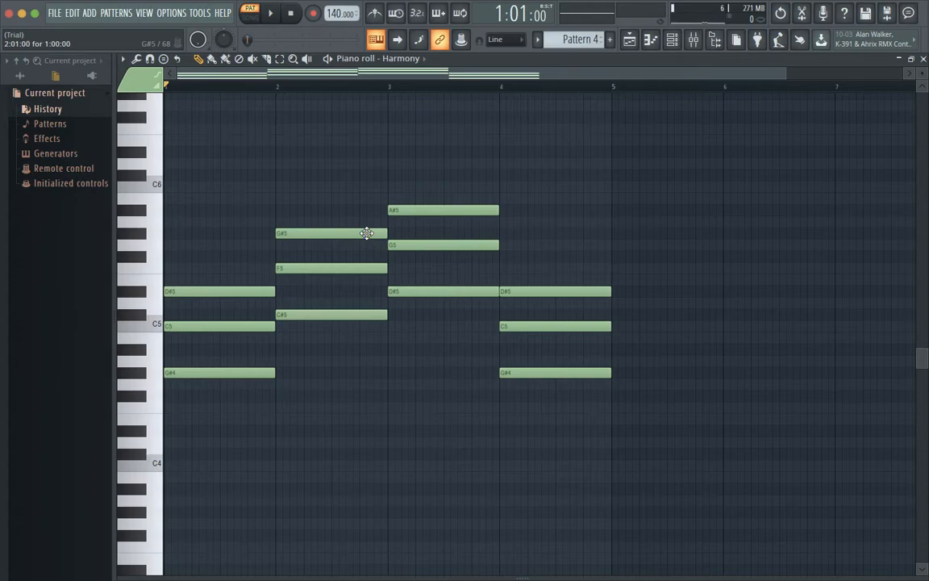
Step: Select the bar 3 chord, switch the selection to the bar 2 chord, and play the progression
drag(417, 172, 484, 332)
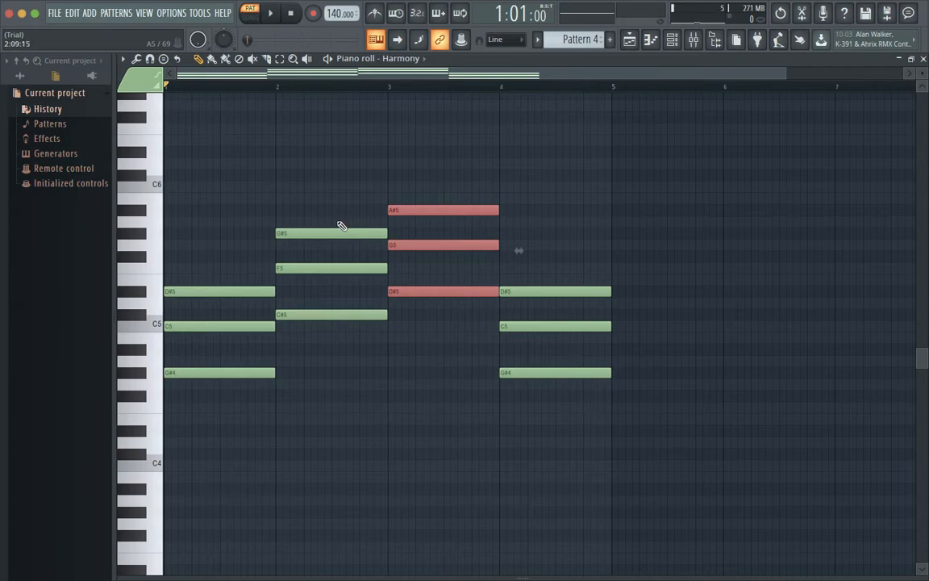
drag(304, 206, 355, 365)
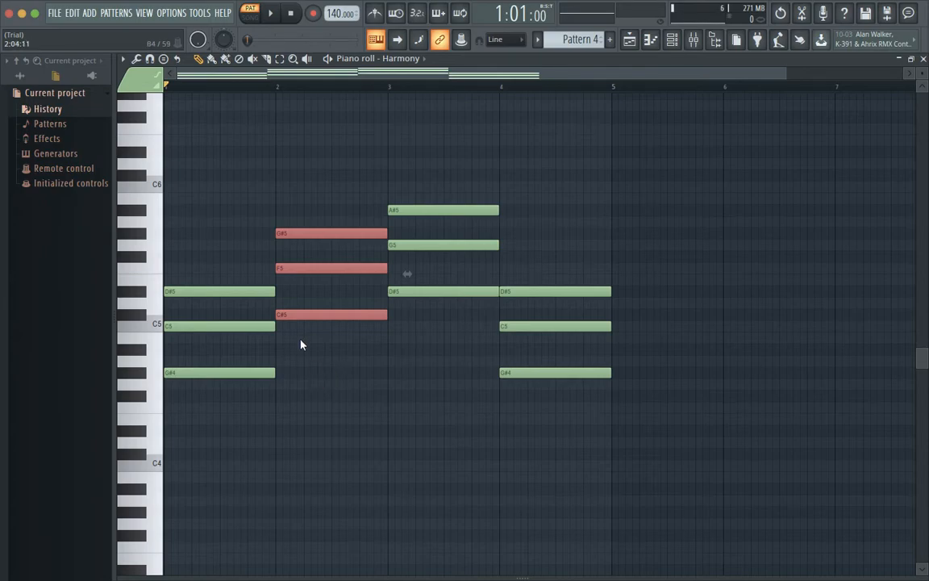
key(space)
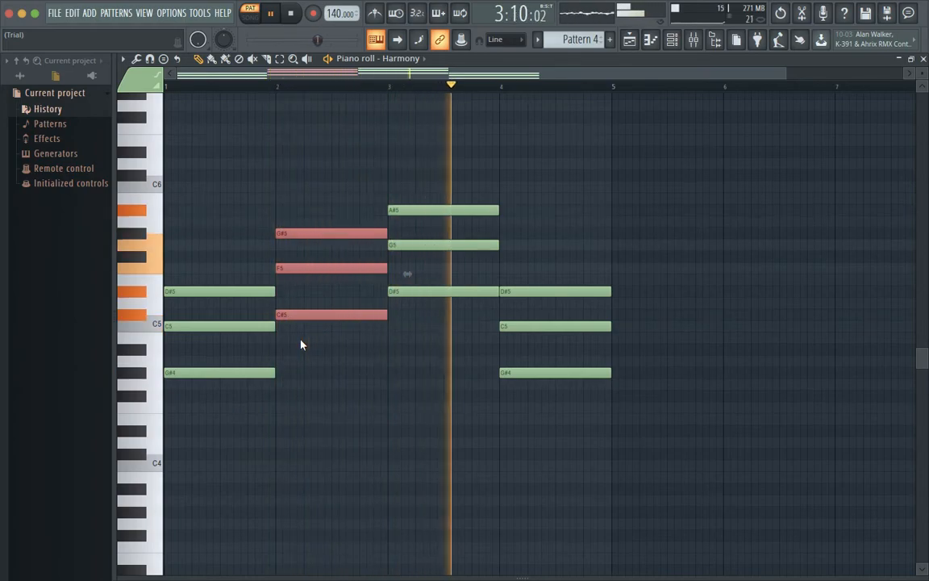
key(space)
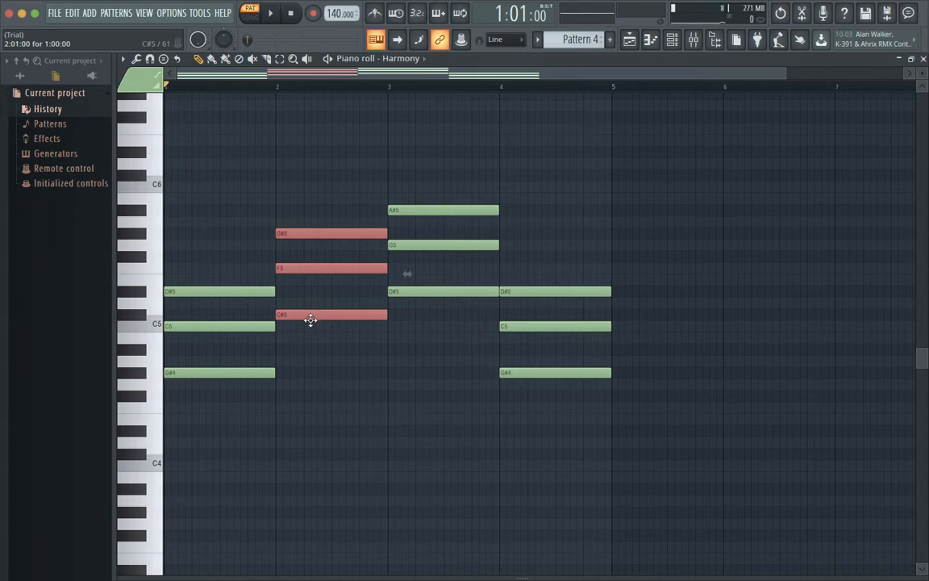
Step: Move the whole bar 2 chord down three semitones to A#4, D5 and F5, and deselect it
drag(311, 321, 311, 349)
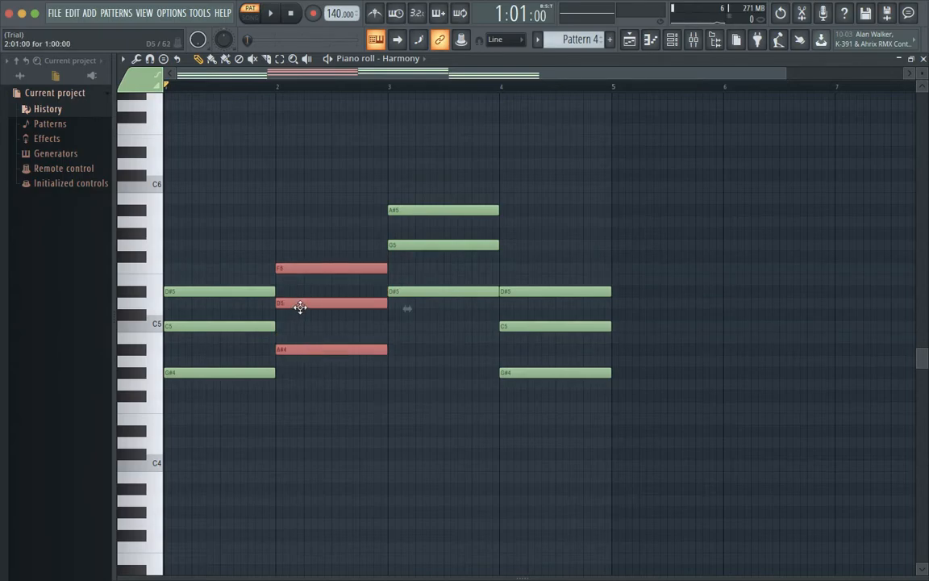
click(257, 257)
right_click(264, 253)
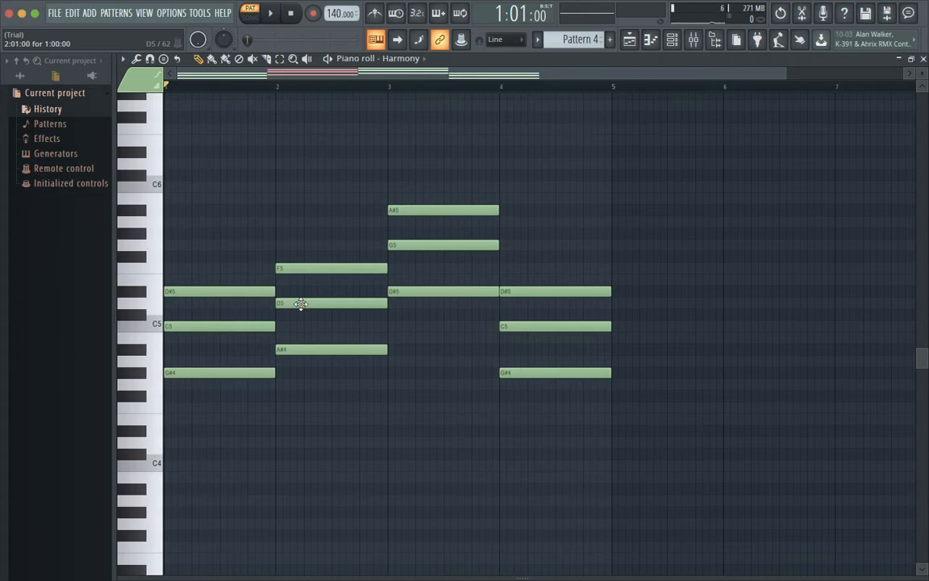
Step: Lower the middle note of the bar 2 chord to C#5 and play the altered progression
drag(300, 303, 301, 316)
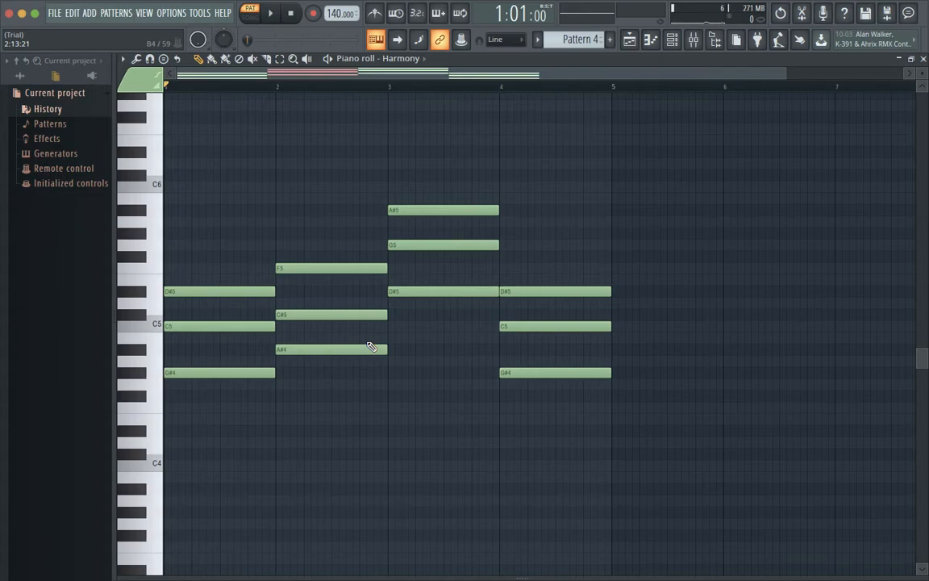
key(space)
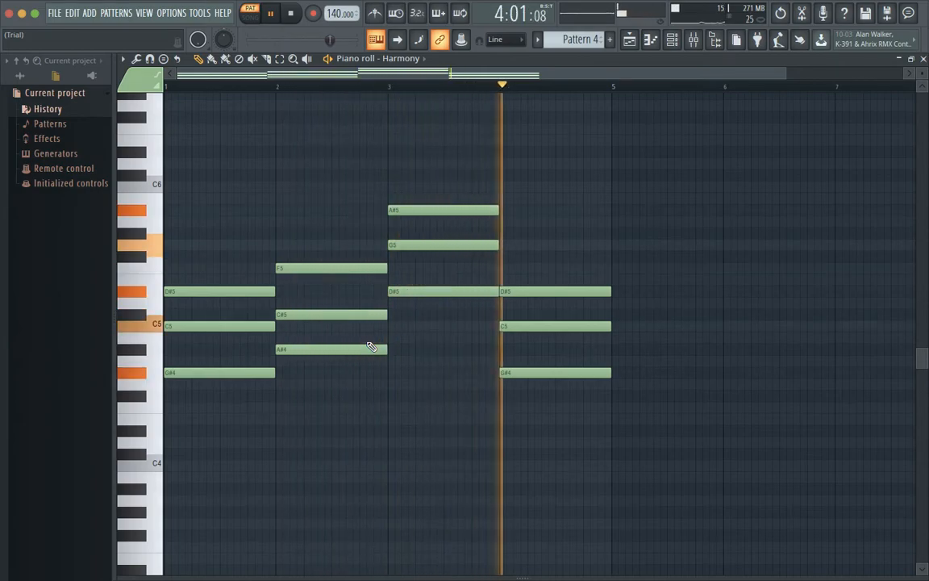
key(space)
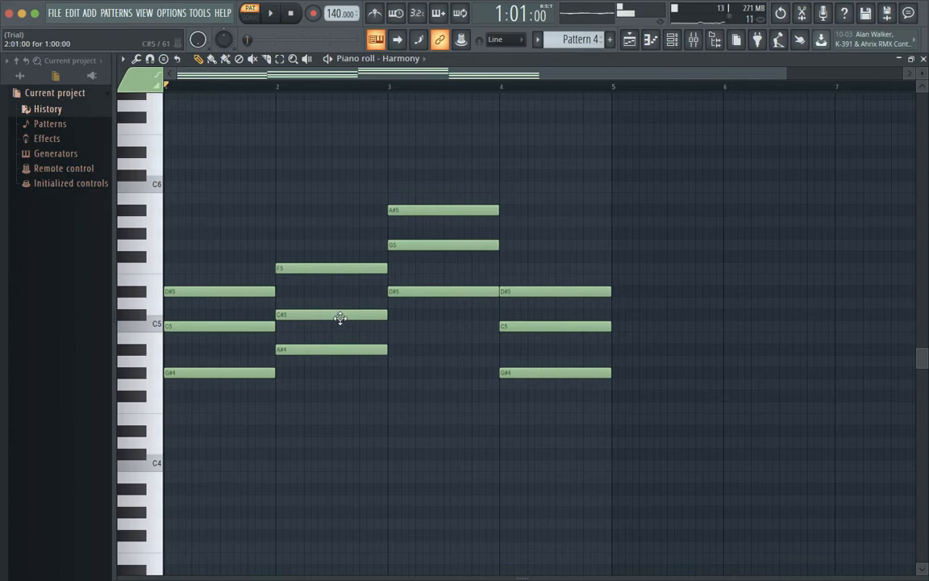
Step: Restore the bar 2 chord to its original C#5, F5 and G#5 notes and play the progression
drag(333, 314, 327, 303)
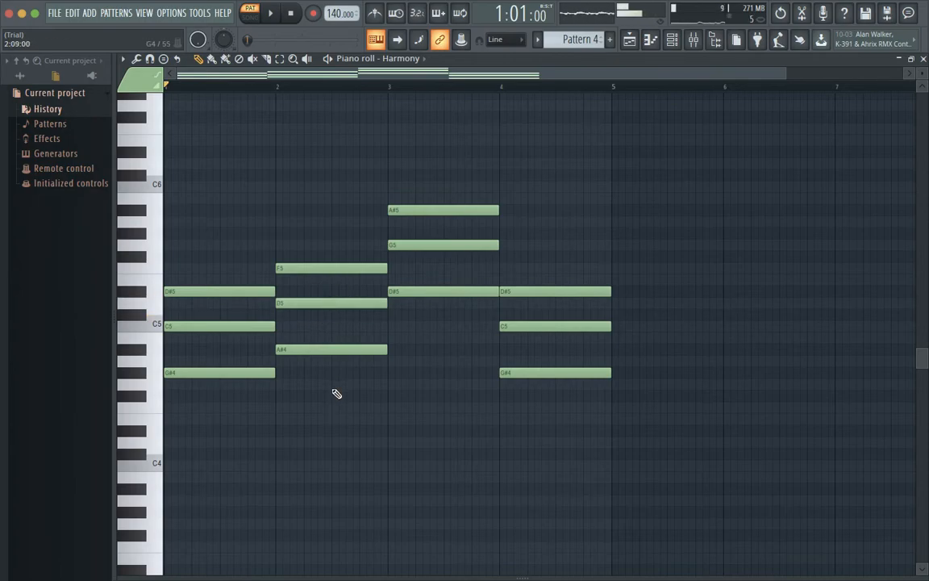
drag(327, 388, 328, 224)
drag(321, 350, 320, 312)
key(space)
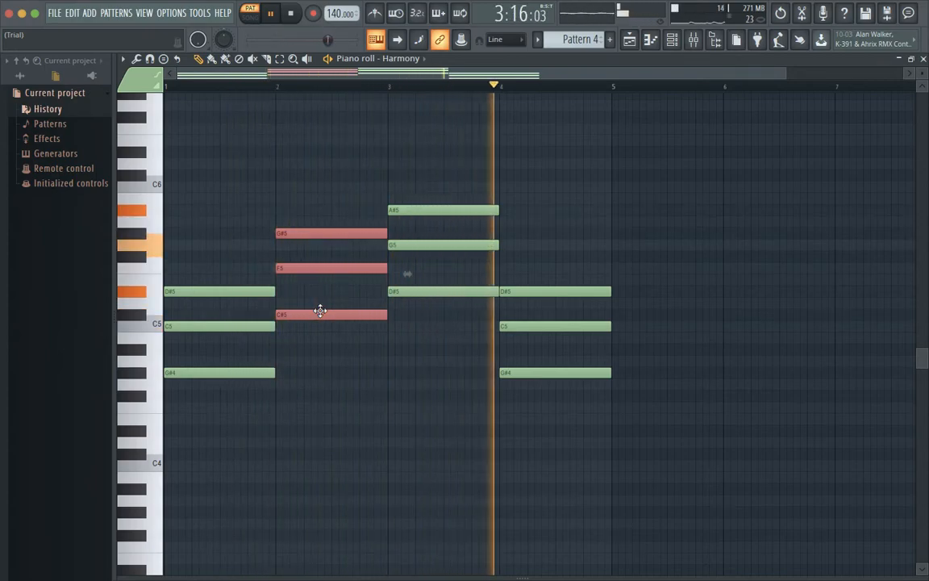
Step: Stop playback, leave the harmony piano roll and open the first Pattern 5 clip's melody from the Playlist
key(space)
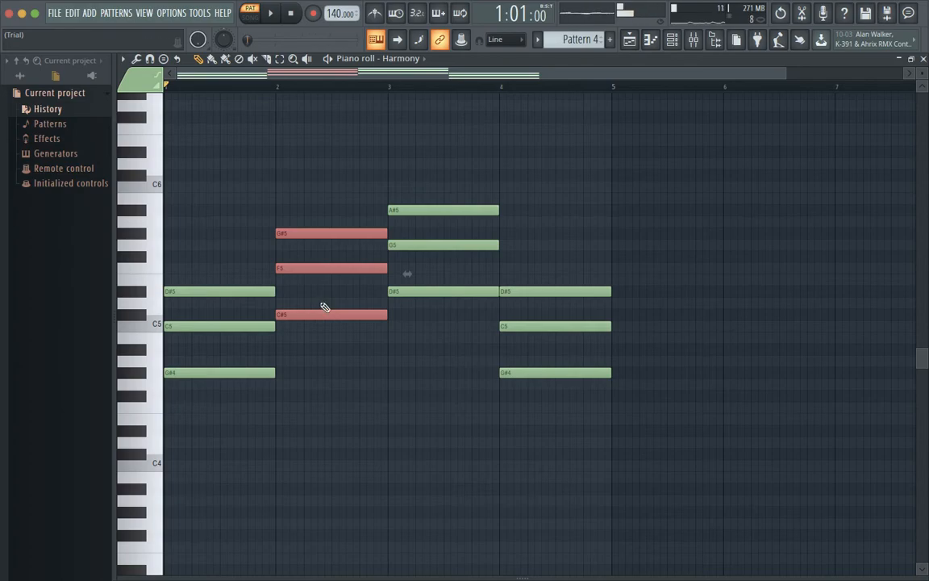
mouse_move(294, 6)
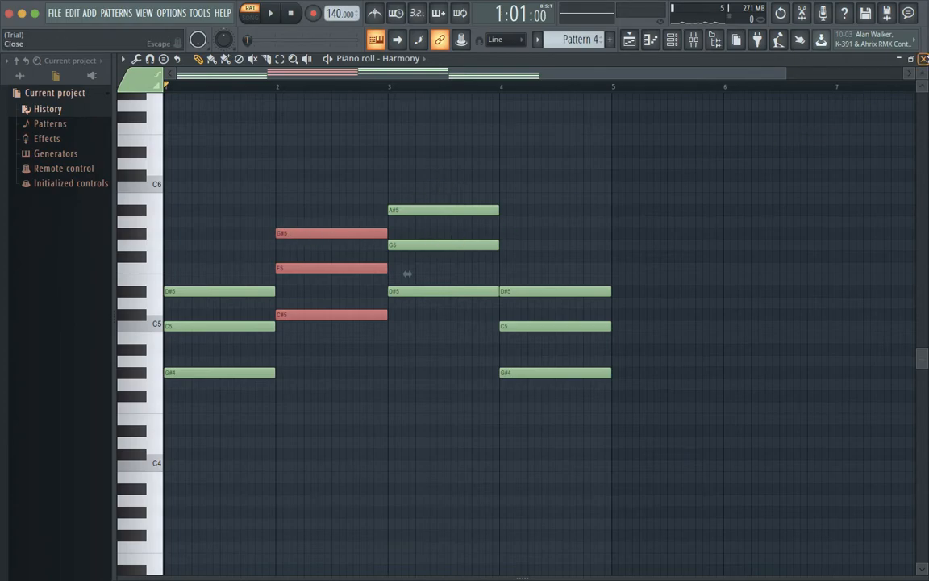
click(923, 59)
click(923, 59)
double_click(338, 144)
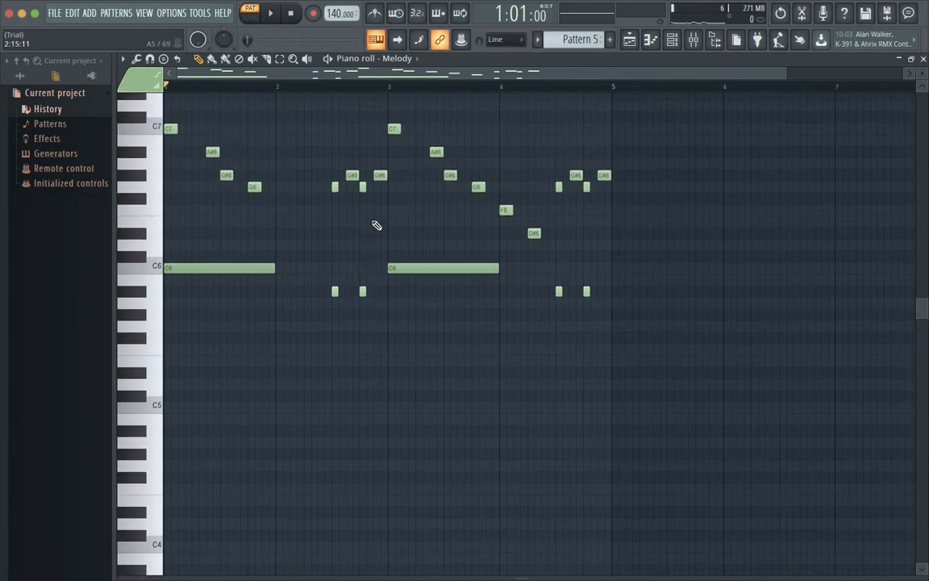
Step: Remove all the upper melody notes from D#6 to C7 and play the remaining low notes on their own
scroll(376, 225, up, 4)
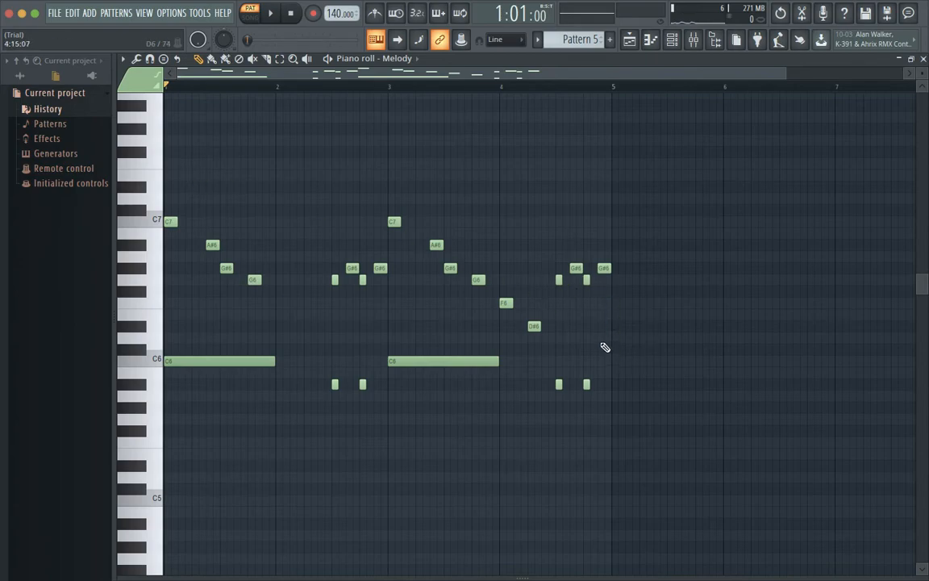
drag(623, 338, 154, 176)
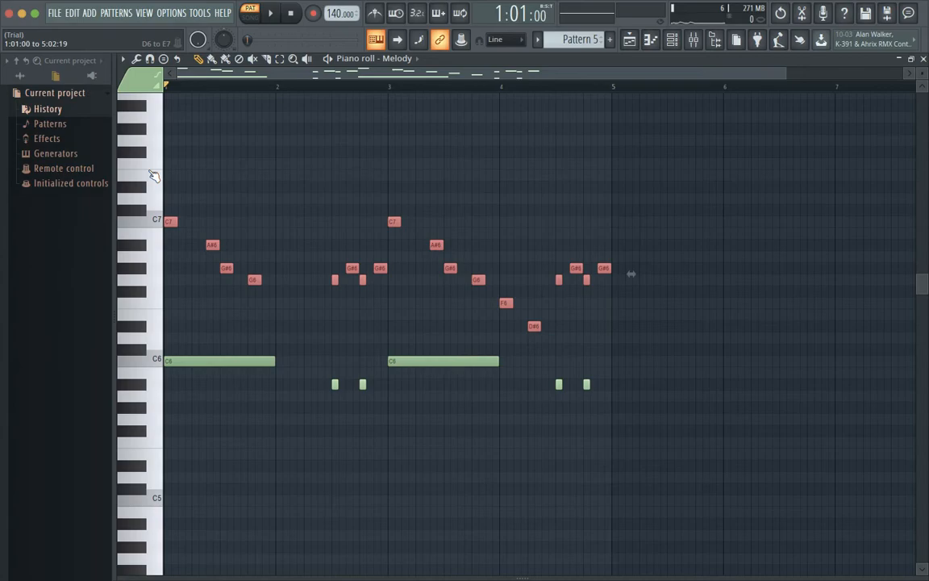
key(Delete)
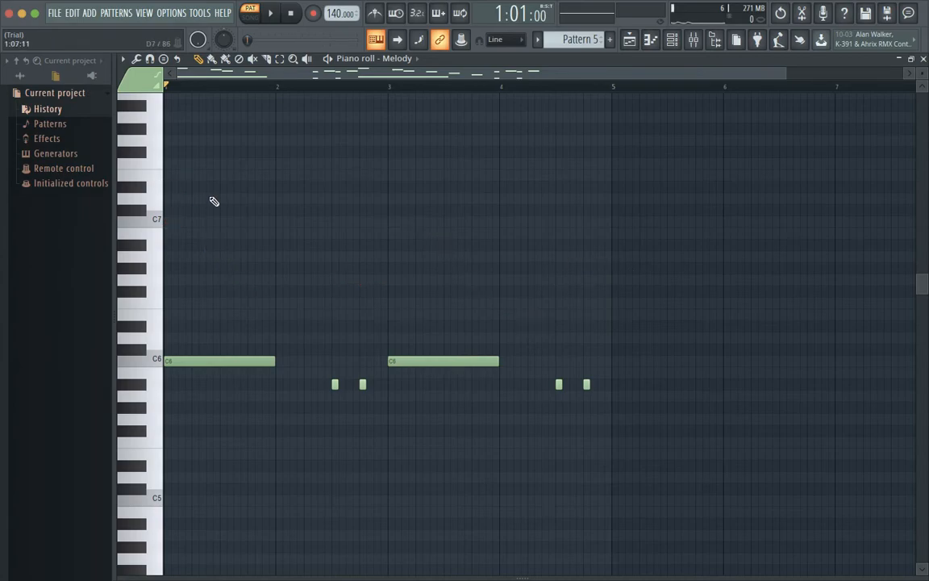
key(space)
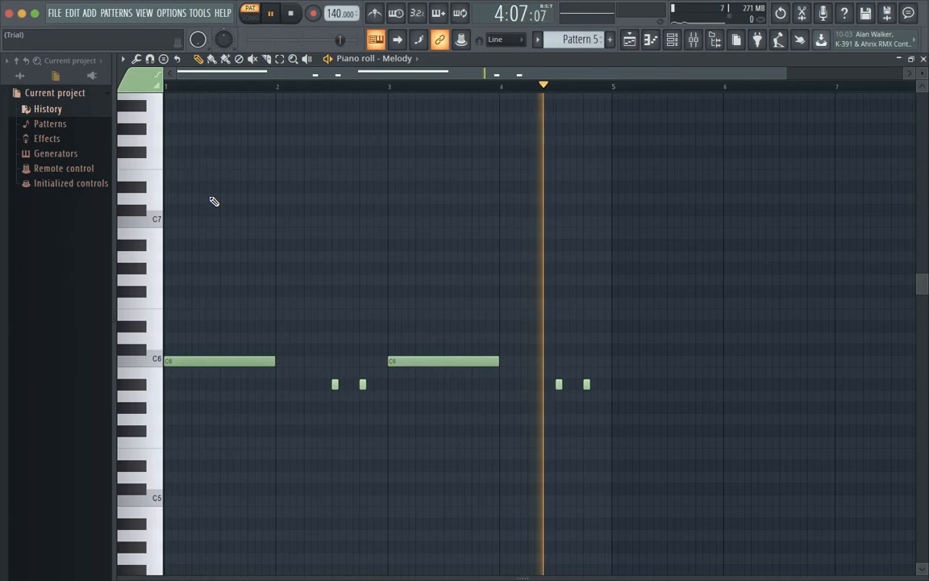
key(space)
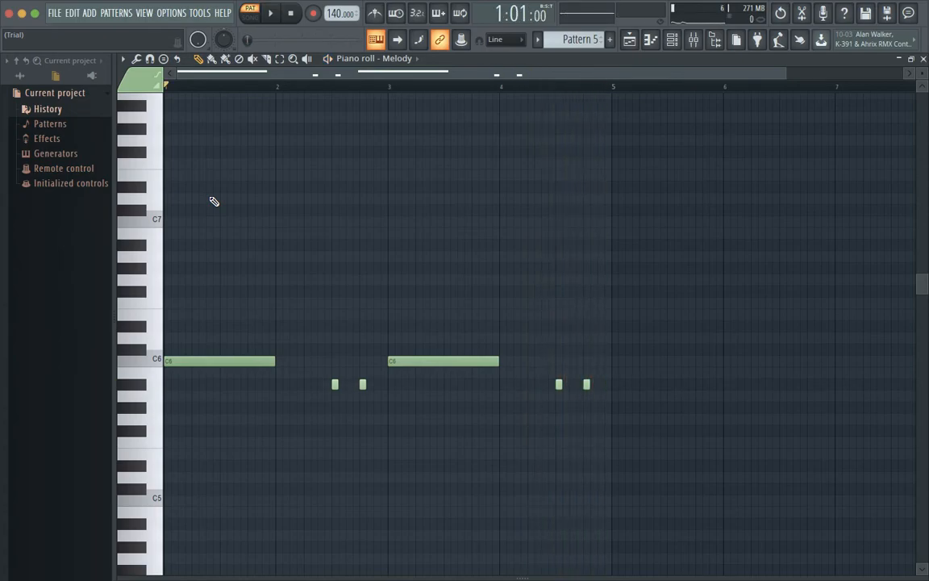
Step: Put the removed upper melody notes back in their original place and play the full melody
key(super+v)
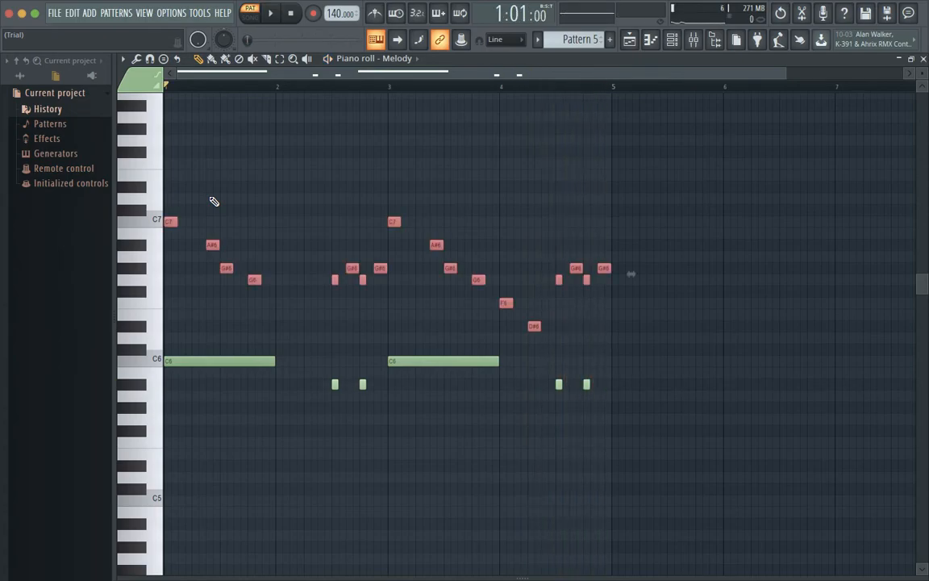
key(space)
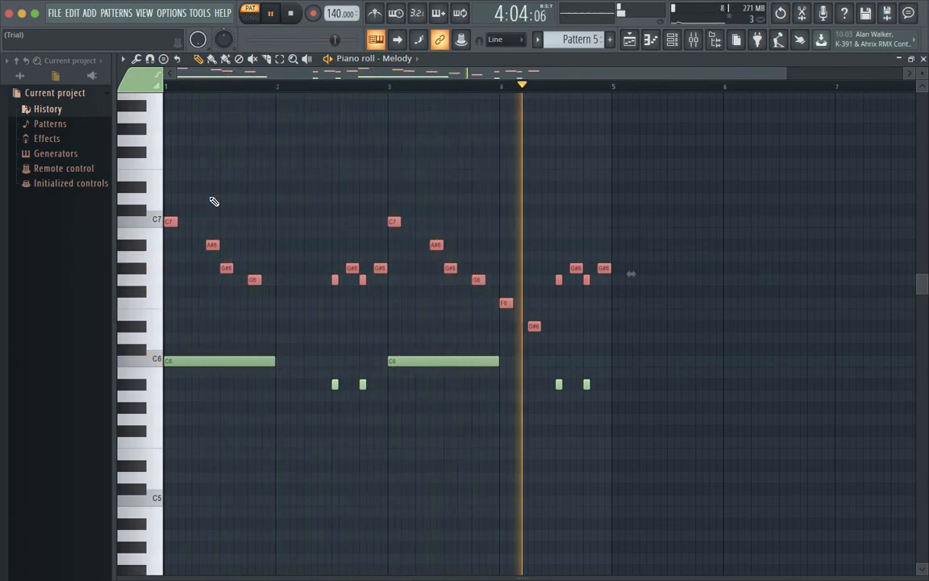
key(space)
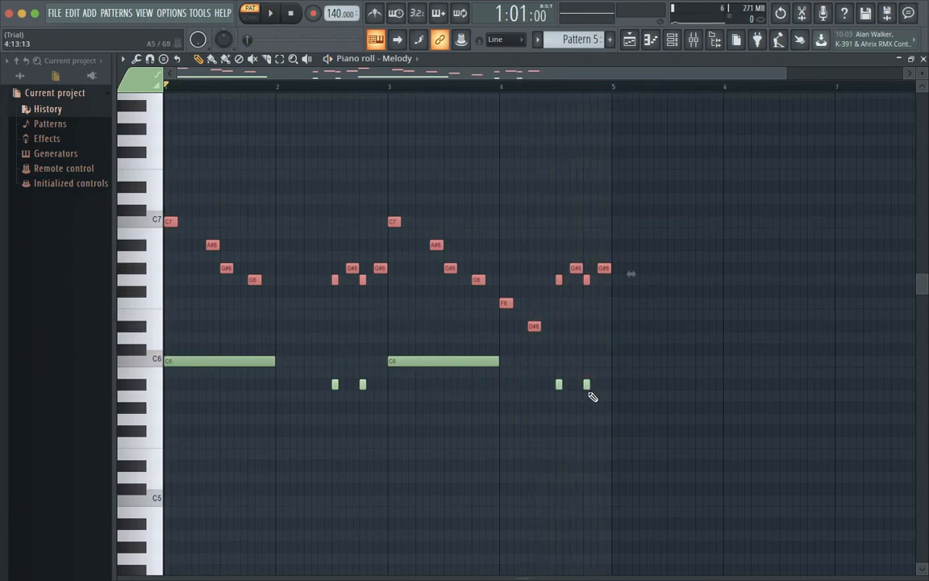
Step: Raise the two short low notes near the end of bar 4 to C#6 and play the altered melody
drag(591, 395, 564, 428)
right_click(569, 420)
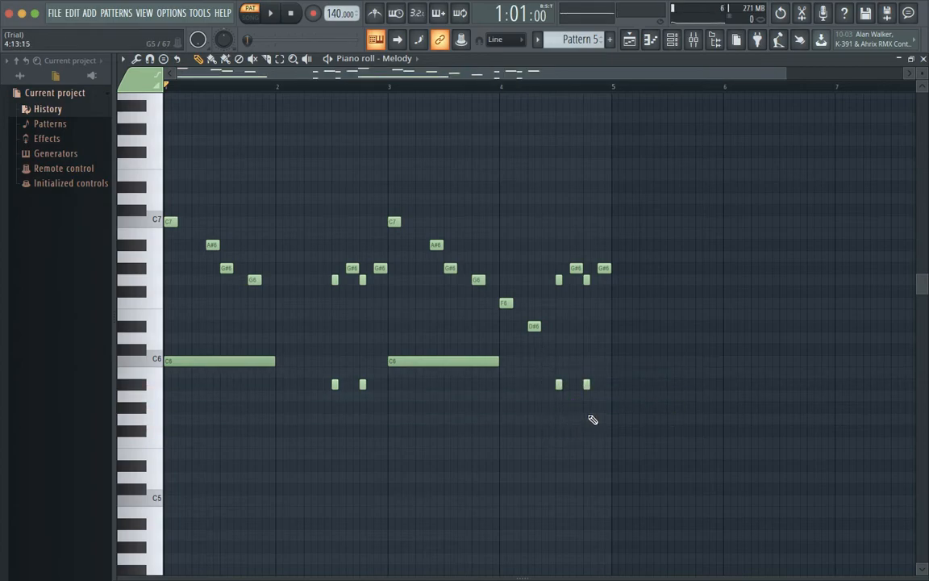
drag(590, 393, 559, 350)
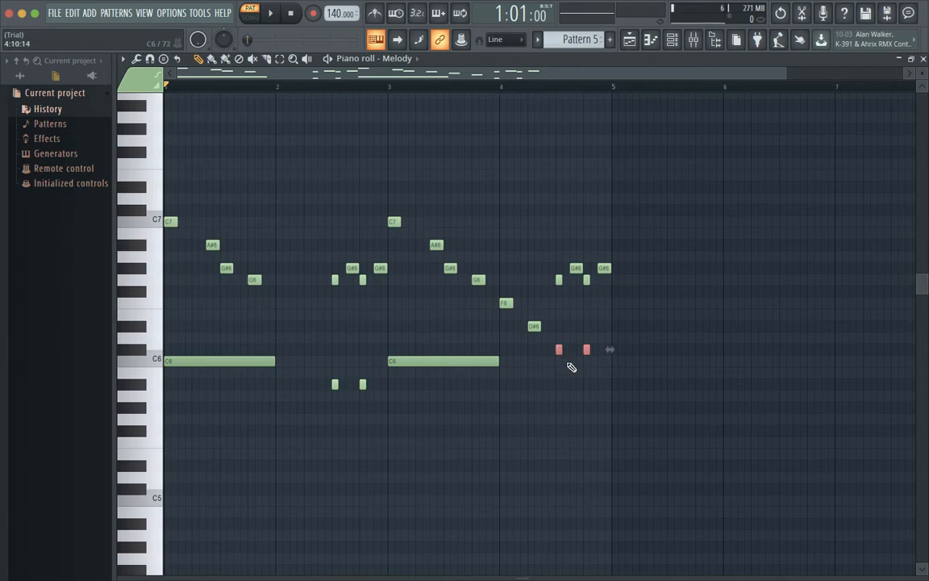
key(space)
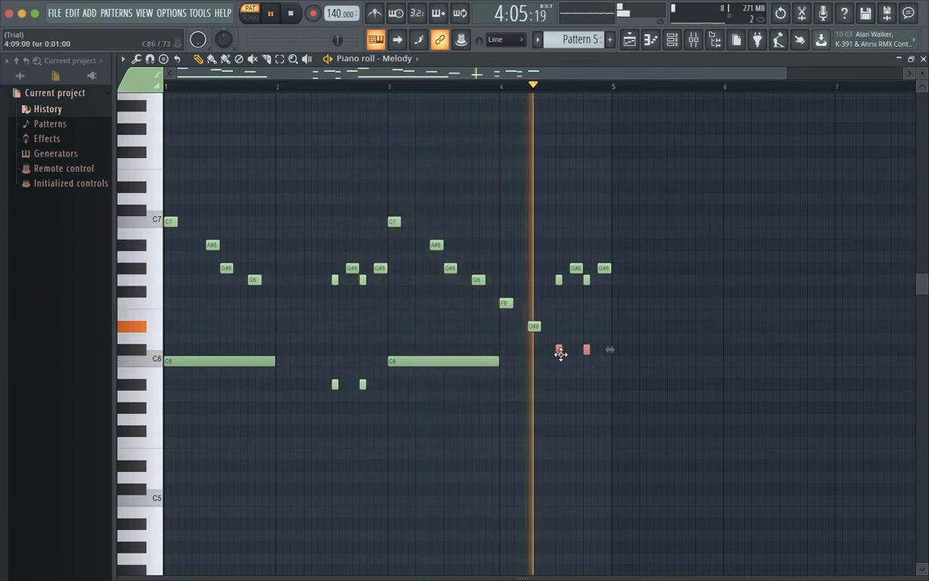
key(space)
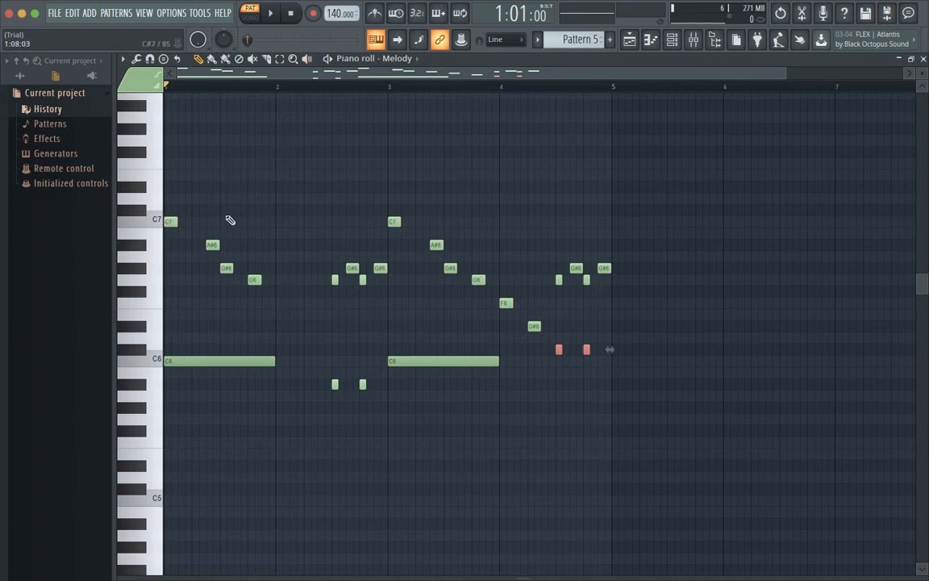
Step: Play the altered Pattern 5 melody two more times, stopping after each playback
key(space)
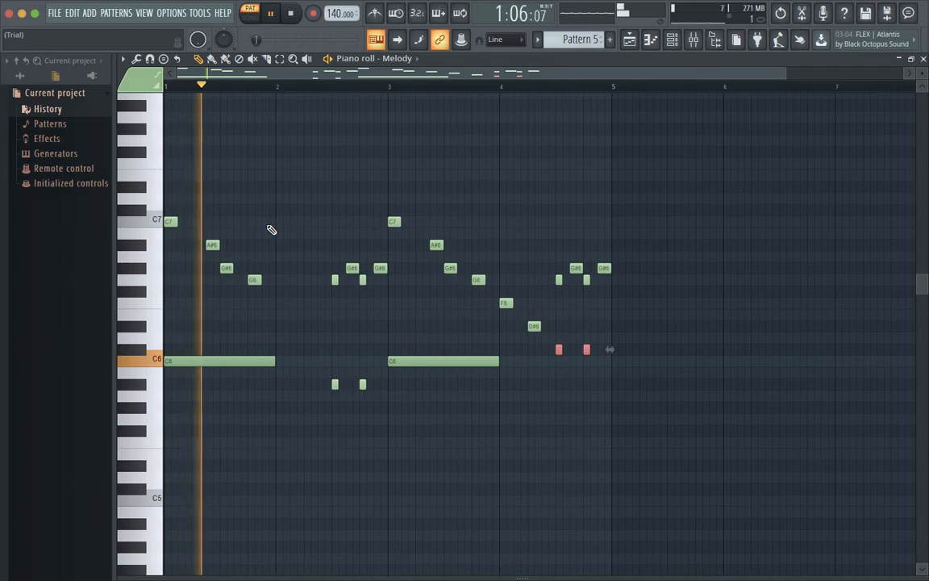
key(space)
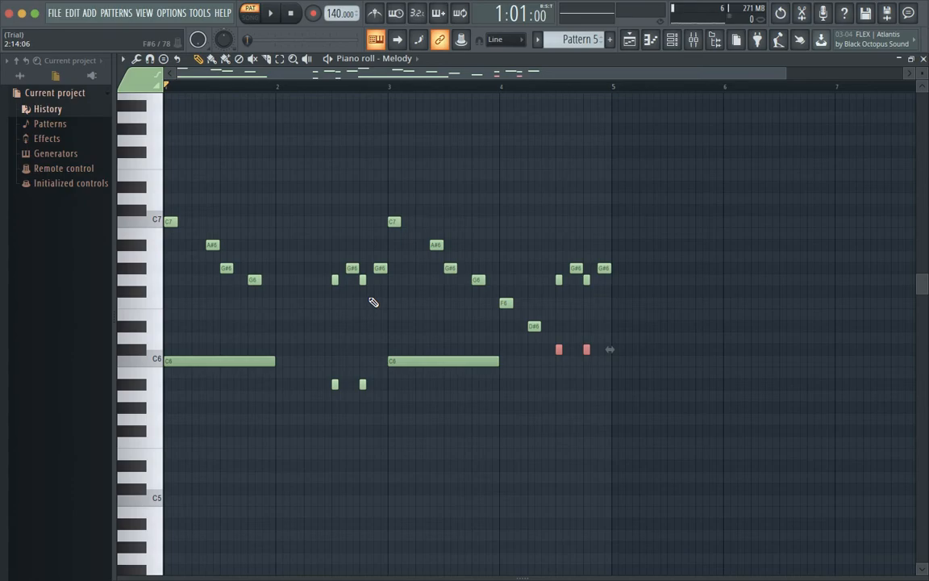
key(space)
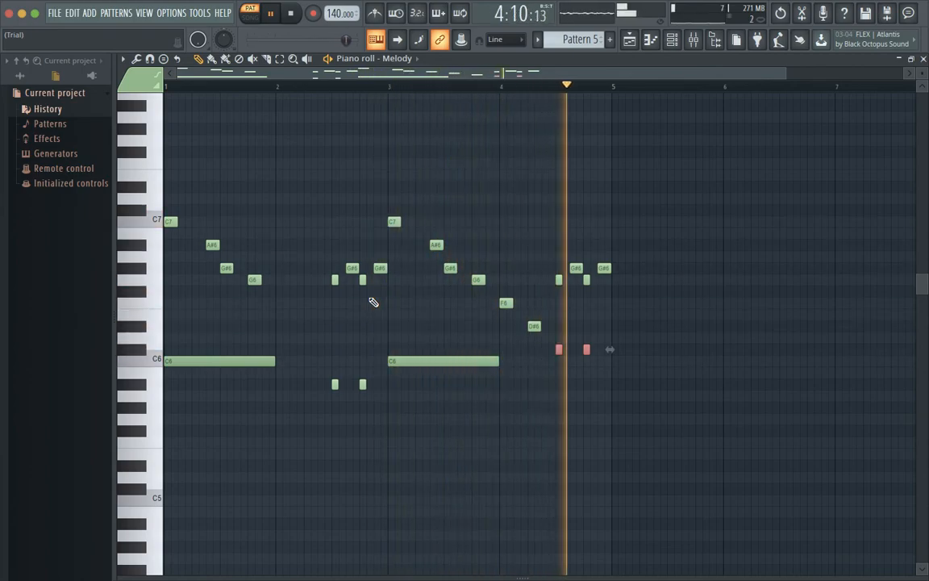
key(space)
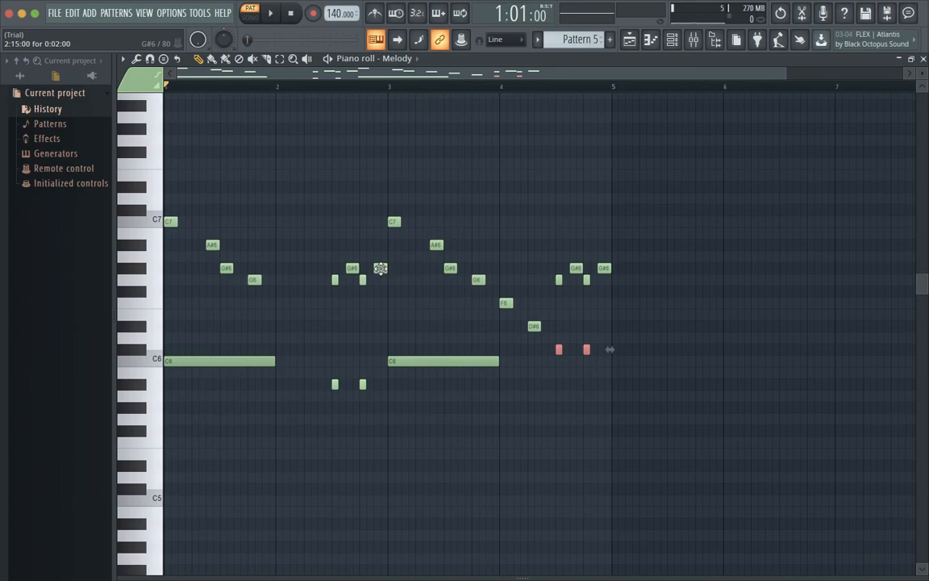
Step: Return to the Playlist, switch playback to song mode and play the selected bars 1 to 4 with Patterns 4 and 5
click(925, 60)
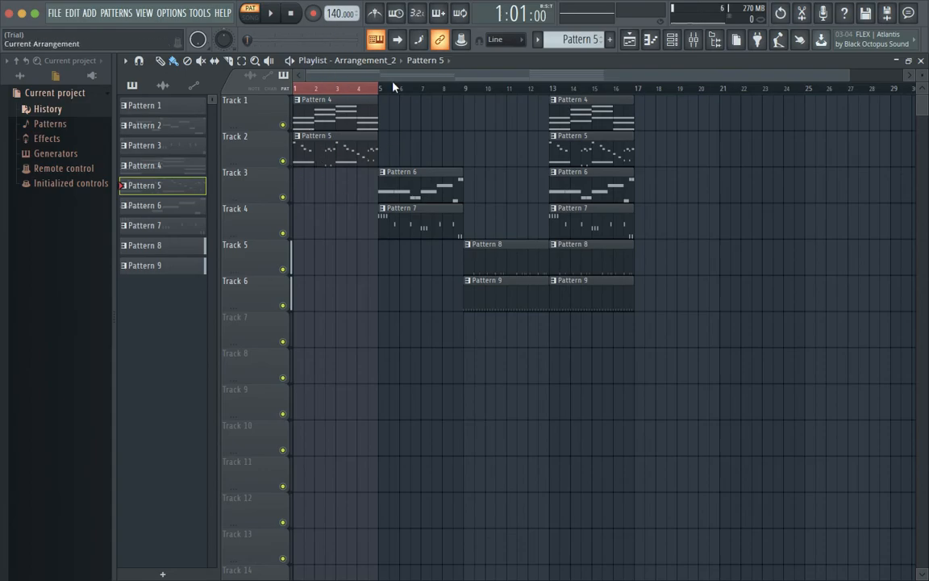
click(251, 14)
key(space)
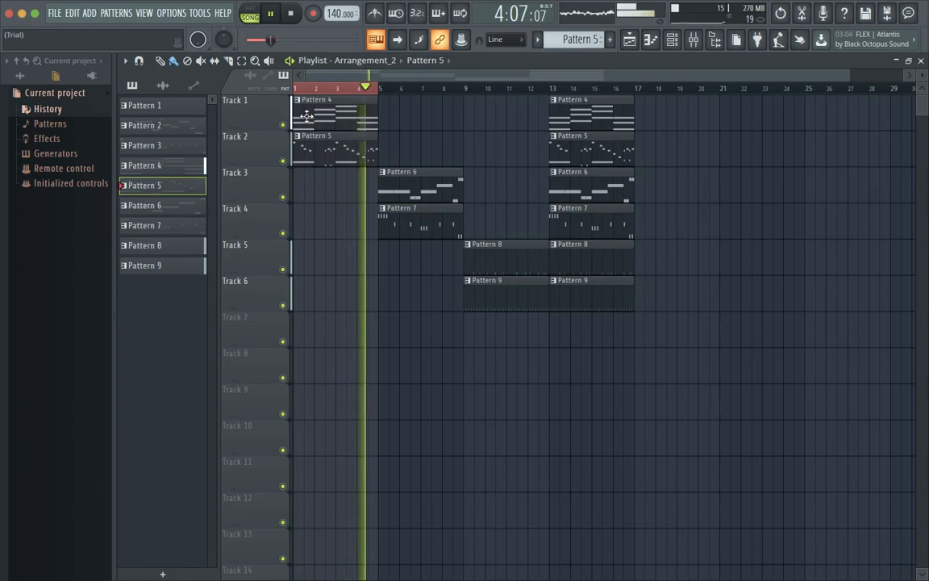
key(space)
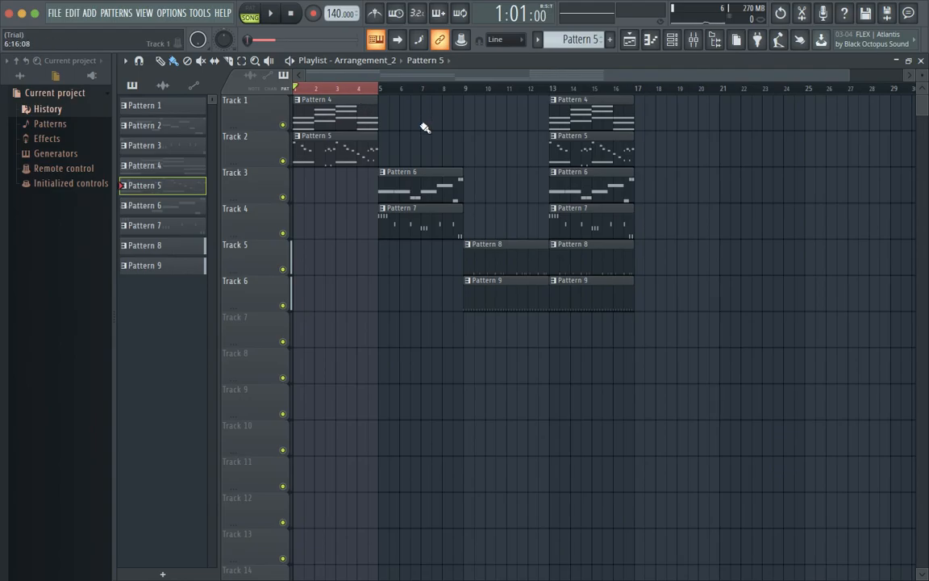
Step: Switch to the desktop space with the QuickTime Player camera window
key(ctrl+Left)
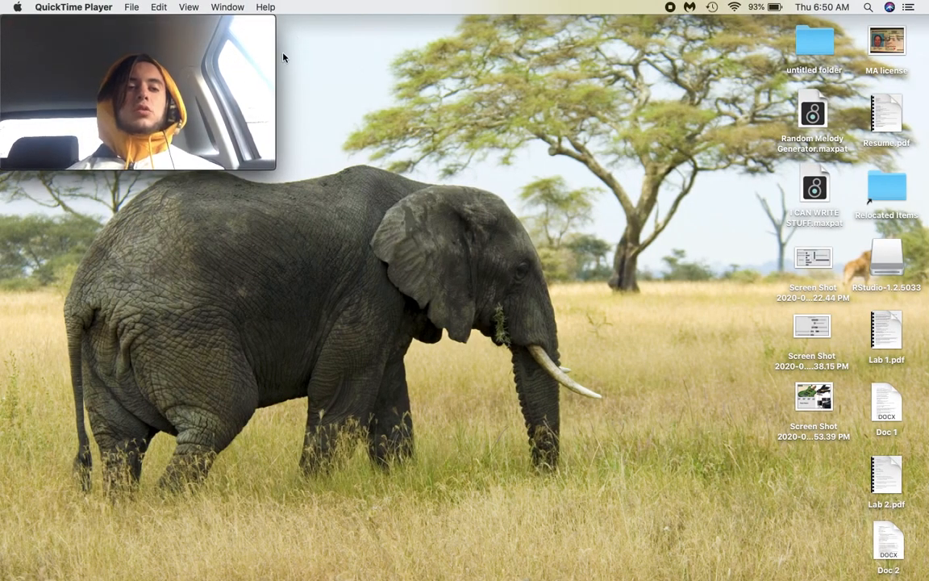
mouse_move(269, 70)
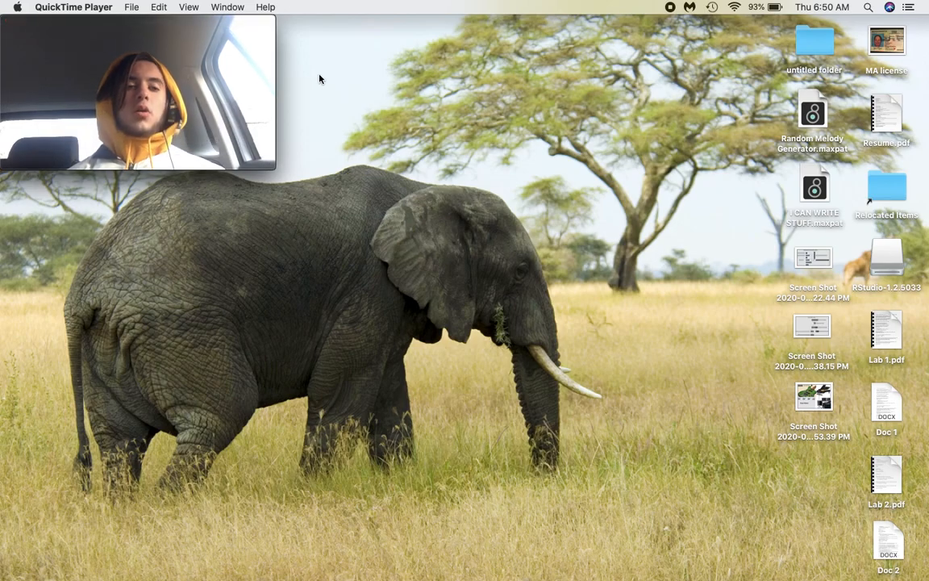